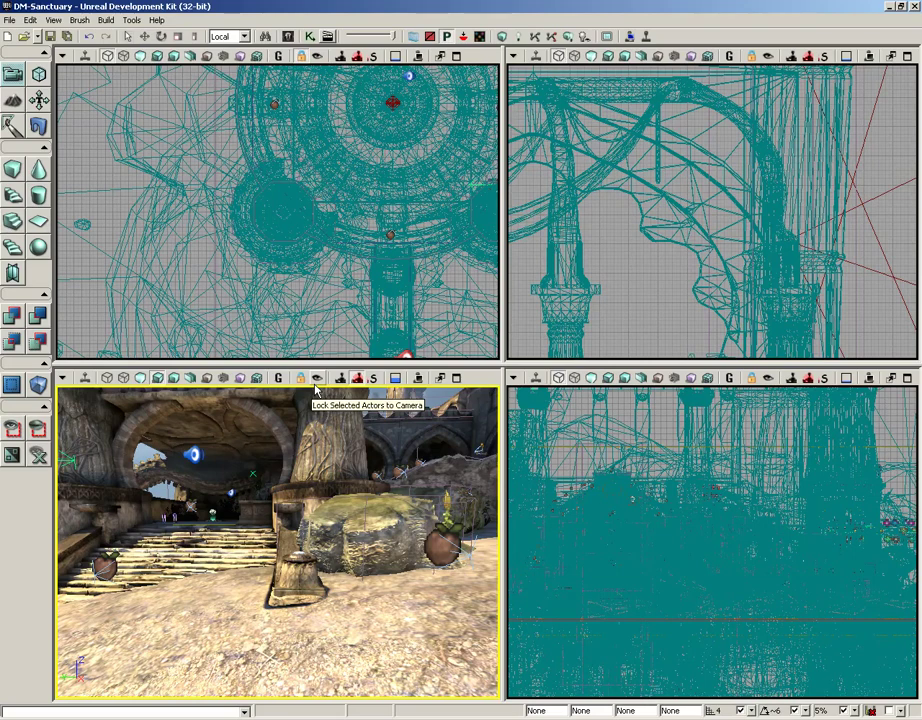
# Select the tall round column beside the circular pillared pavilion and switch to translation mode
pyautogui.moveTo(278, 540); pyautogui.dragTo(458, 478, button='right')
pyautogui.moveTo(458, 478); pyautogui.dragTo(458, 430)
pyautogui.moveTo(284, 537); pyautogui.dragTo(310, 440)
pyautogui.click(264, 564)
pyautogui.moveTo(291, 568); pyautogui.dragTo(281, 606, button='right')
pyautogui.moveTo(268, 457); pyautogui.dragTo(270, 545)
pyautogui.moveTo(270, 457); pyautogui.dragTo(270, 482, button='right')
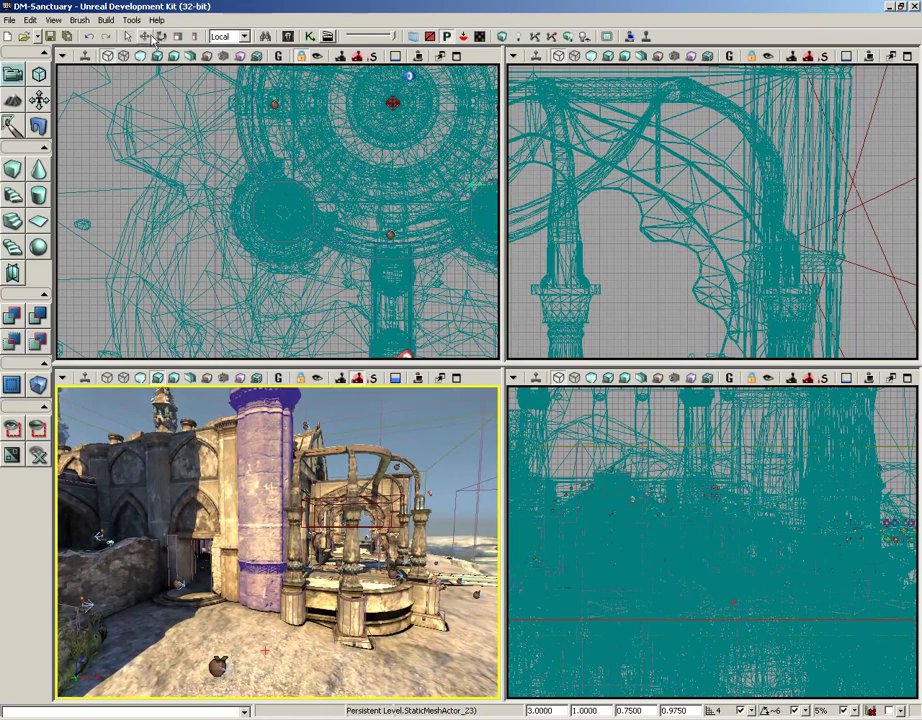
pyautogui.click(145, 36)
pyautogui.moveTo(264, 590)
pyautogui.mouseDown()
pyautogui.moveTo(263, 494)
pyautogui.moveTo(263, 603)
pyautogui.moveTo(263, 593)
pyautogui.mouseUp()
# Select the small stone pedestal on the stair post in front of the cave entrance
pyautogui.moveTo(232, 557); pyautogui.dragTo(56, 557, button='right')
pyautogui.moveTo(288, 563); pyautogui.dragTo(377, 555, button='right')
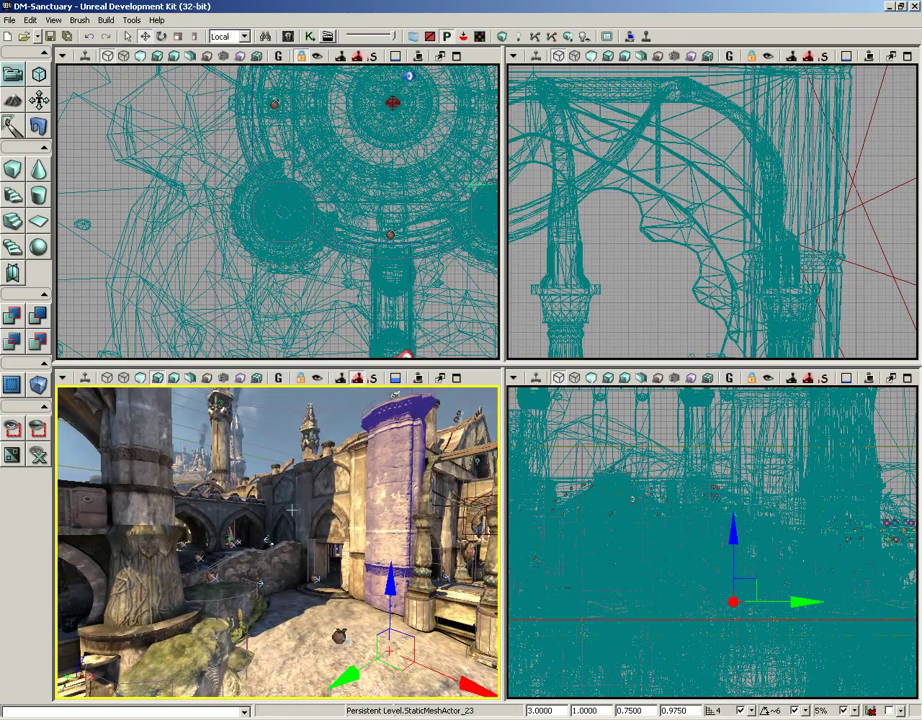
pyautogui.moveTo(292, 510); pyautogui.dragTo(175, 524, button='right')
pyautogui.moveTo(190, 582); pyautogui.dragTo(222, 570)
pyautogui.click(291, 607)
pyautogui.moveTo(341, 653); pyautogui.dragTo(322, 692, button='right')
pyautogui.moveTo(341, 654); pyautogui.dragTo(366, 638)
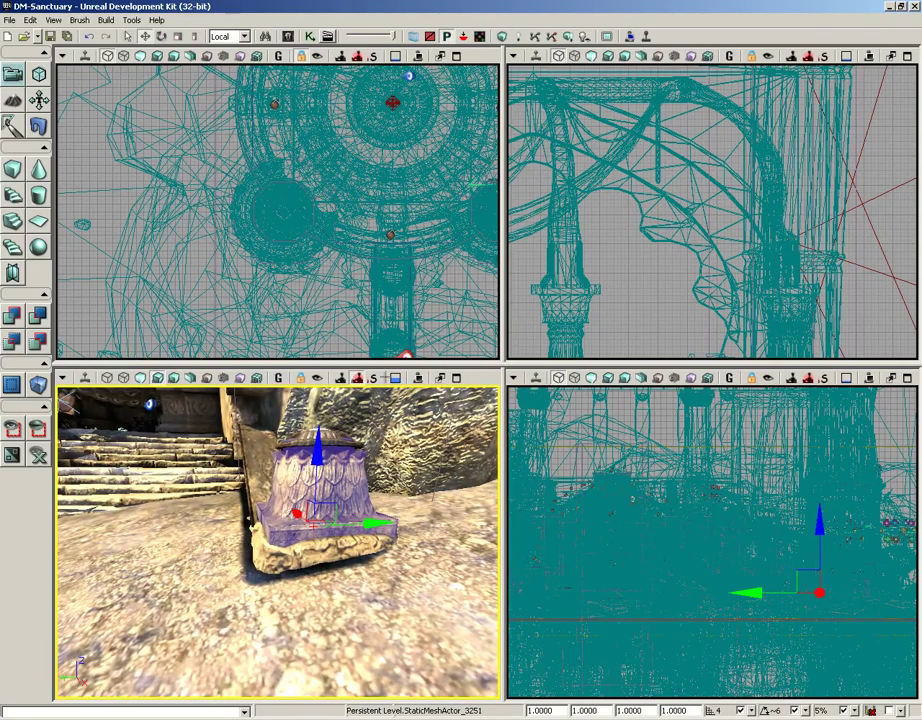
# Locate the selected pedestal in the top wireframe view and frame it beside the stairs
pyautogui.scroll(-8, 335, 264)
pyautogui.moveTo(335, 264); pyautogui.dragTo(288, 120, button='right')
pyautogui.moveTo(327, 223); pyautogui.dragTo(238, 142, button='right')
pyautogui.scroll(3, 321, 166)
pyautogui.moveTo(321, 166); pyautogui.dragTo(194, 167, button='right')
pyautogui.scroll(9, 184, 124)
pyautogui.scroll(3, 184, 128)
pyautogui.scroll(-1, 194, 167)
pyautogui.scroll(-1, 193, 165)
pyautogui.moveTo(392, 595); pyautogui.dragTo(384, 650)
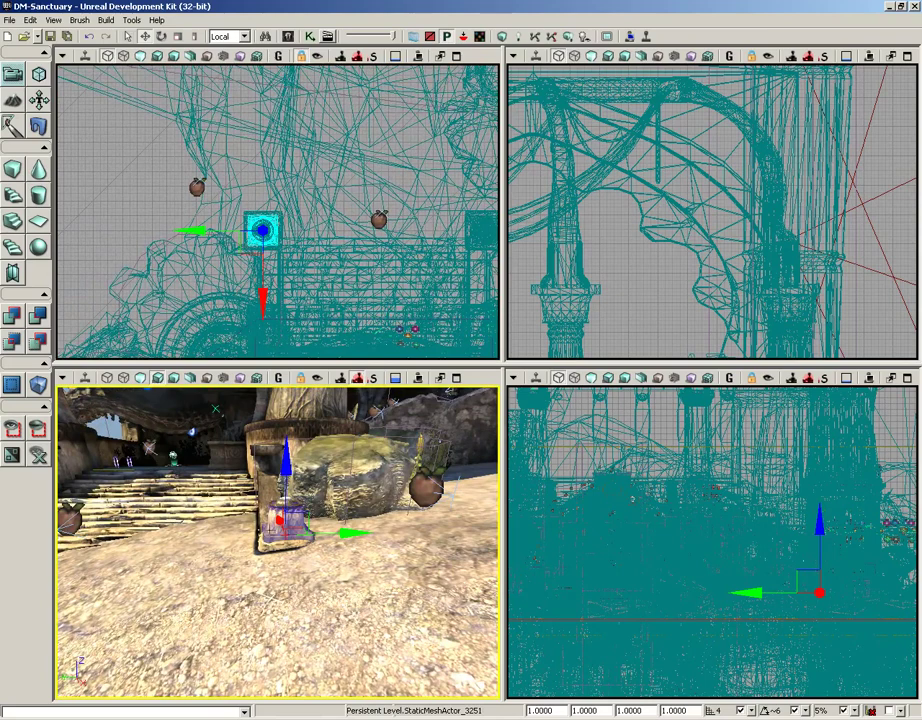
# Lock the selected pedestal to the perspective camera and enable real-time updating in the top view
pyautogui.click(317, 378)
pyautogui.moveTo(263, 592); pyautogui.dragTo(263, 548)
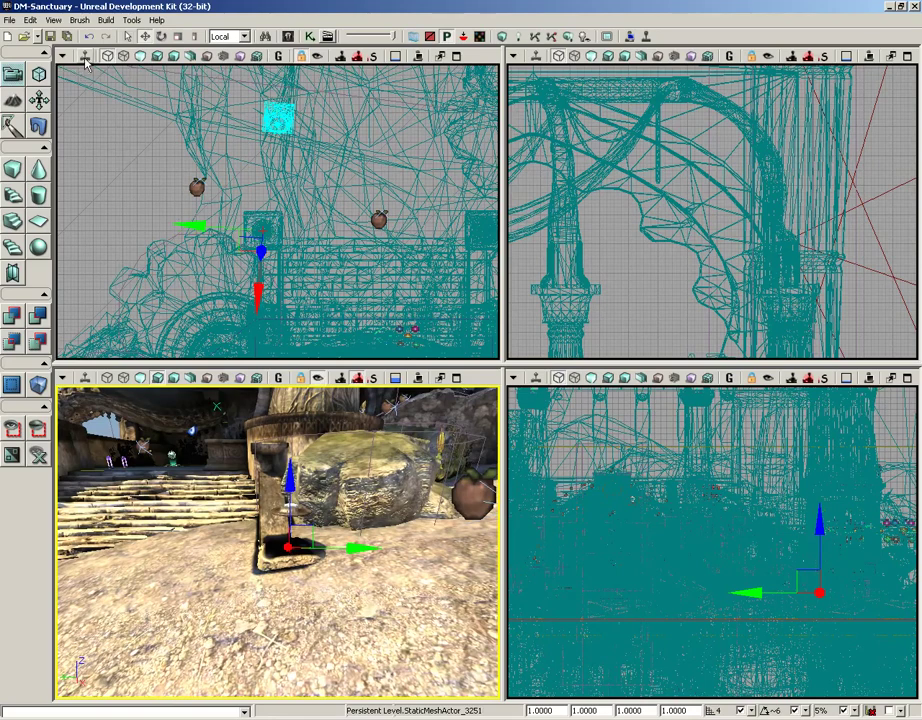
pyautogui.click(86, 59)
# Fly the camera-locked pedestal away from the stairs to the mossy rocks facing the water
pyautogui.moveTo(312, 575); pyautogui.dragTo(430, 530, button='right')
pyautogui.moveTo(430, 530); pyautogui.dragTo(95, 402)
pyautogui.moveTo(170, 545); pyautogui.dragTo(170, 552)
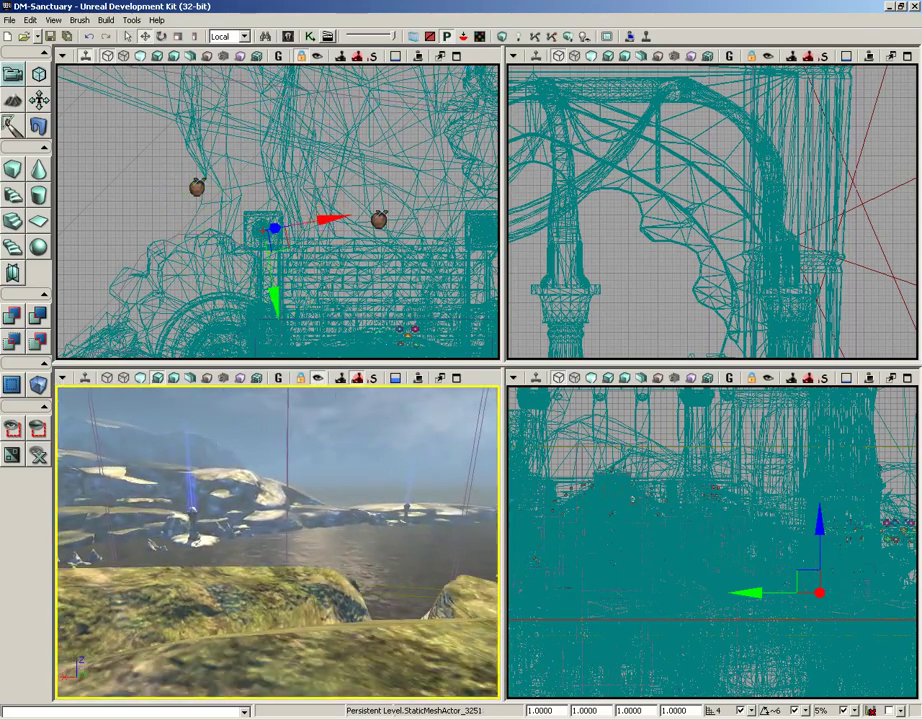
pyautogui.moveTo(277, 541); pyautogui.dragTo(281, 544, button='right')
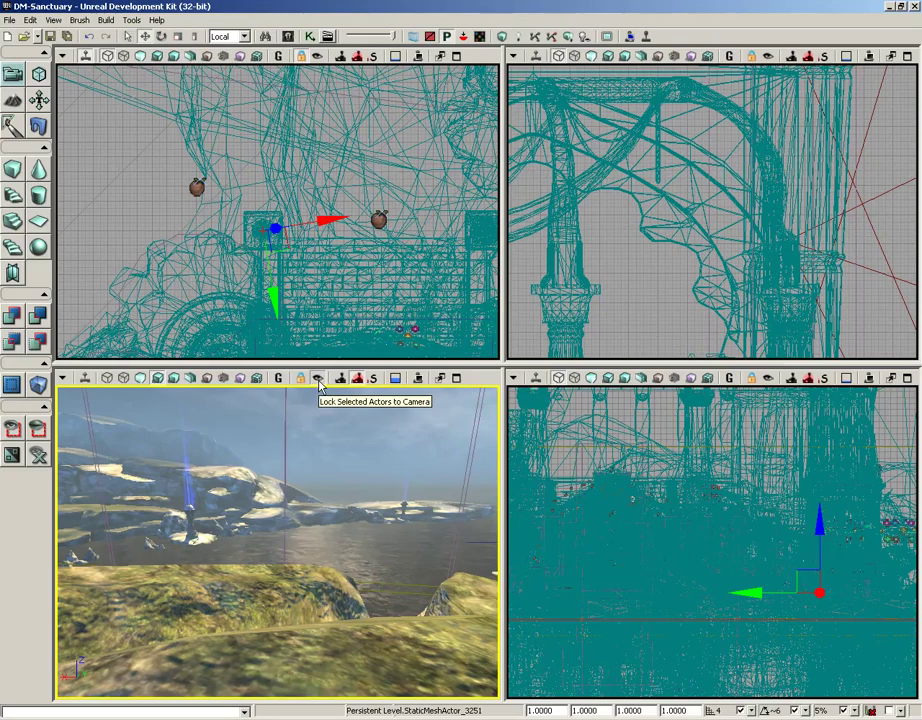
# Locate the moved pedestal in the top view, then unlock it from the camera and view it on the rocks
pyautogui.moveTo(384, 273); pyautogui.dragTo(202, 340, button='right')
pyautogui.scroll(-5, 266, 256)
pyautogui.moveTo(306, 254); pyautogui.dragTo(353, 240, button='right')
pyautogui.scroll(4, 265, 305)
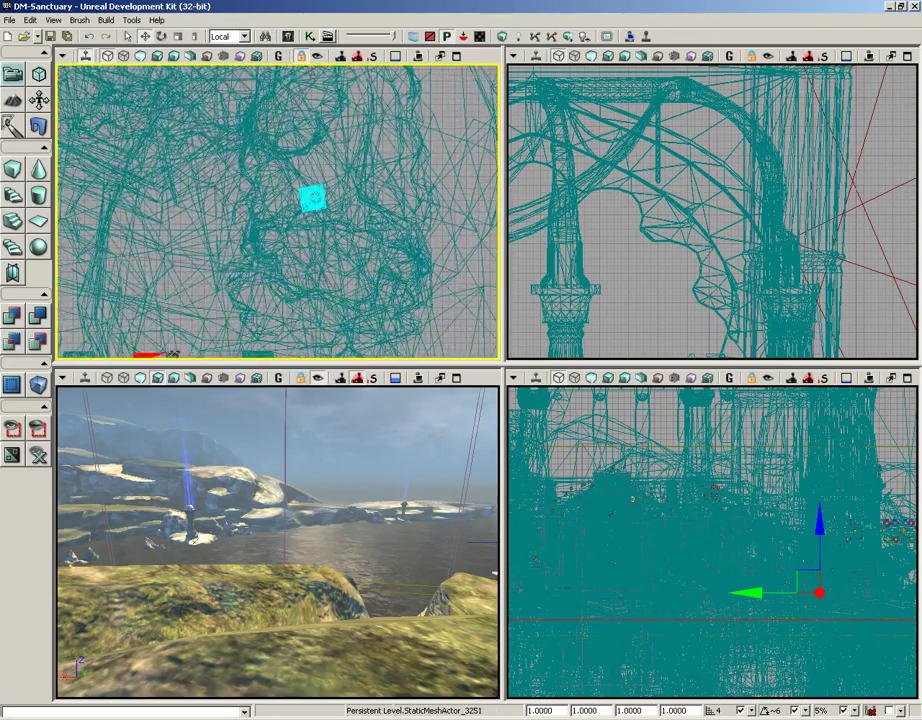
pyautogui.click(319, 380)
pyautogui.moveTo(339, 512); pyautogui.dragTo(339, 490, button='right')
pyautogui.moveTo(339, 490)
pyautogui.mouseDown()
pyautogui.moveTo(337, 522)
pyautogui.moveTo(310, 520)
pyautogui.moveTo(370, 534)
pyautogui.moveTo(412, 512)
pyautogui.moveTo(372, 512)
pyautogui.moveTo(348, 545)
pyautogui.moveTo(327, 484)
pyautogui.moveTo(319, 488)
pyautogui.moveTo(332, 478)
pyautogui.mouseUp()
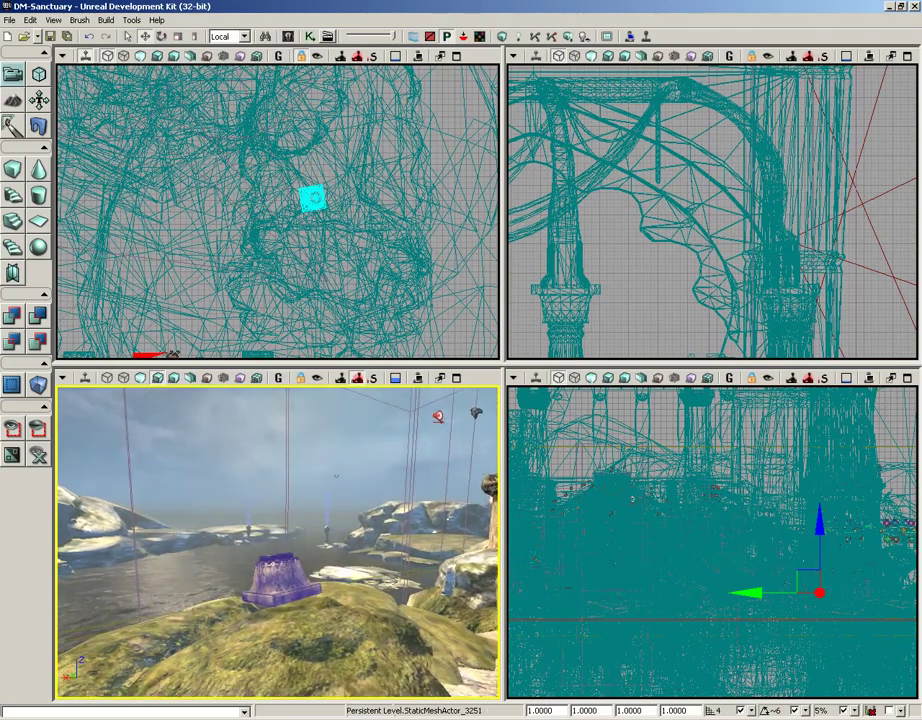
# Lock the pedestal to the camera again, reposition it facing the stairs, and release it to check its new placement
pyautogui.click(318, 378)
pyautogui.moveTo(309, 508); pyautogui.dragTo(309, 506)
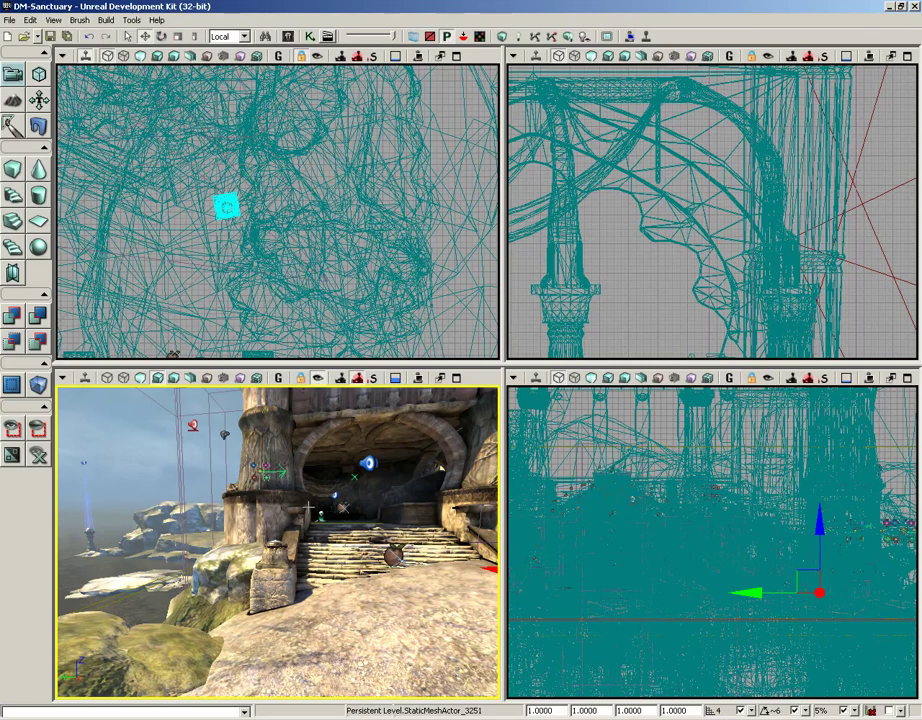
pyautogui.moveTo(300, 550); pyautogui.dragTo(158, 512, button='right')
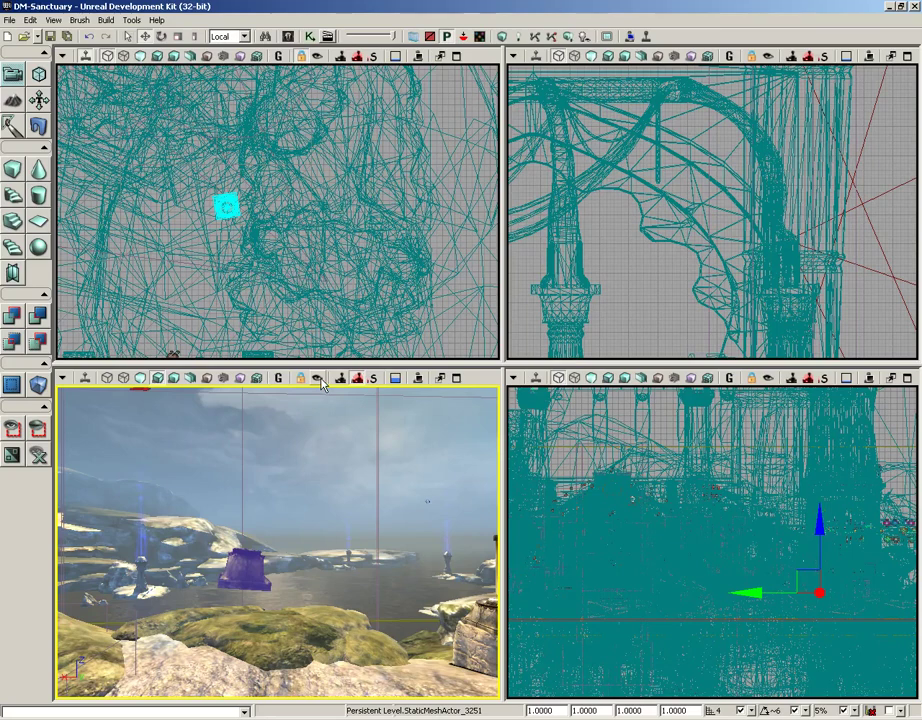
# Relock the pedestal to the camera, fly it past the stairs to face the pillared pavilion, and unlock it
pyautogui.click(319, 379)
pyautogui.press('Home')
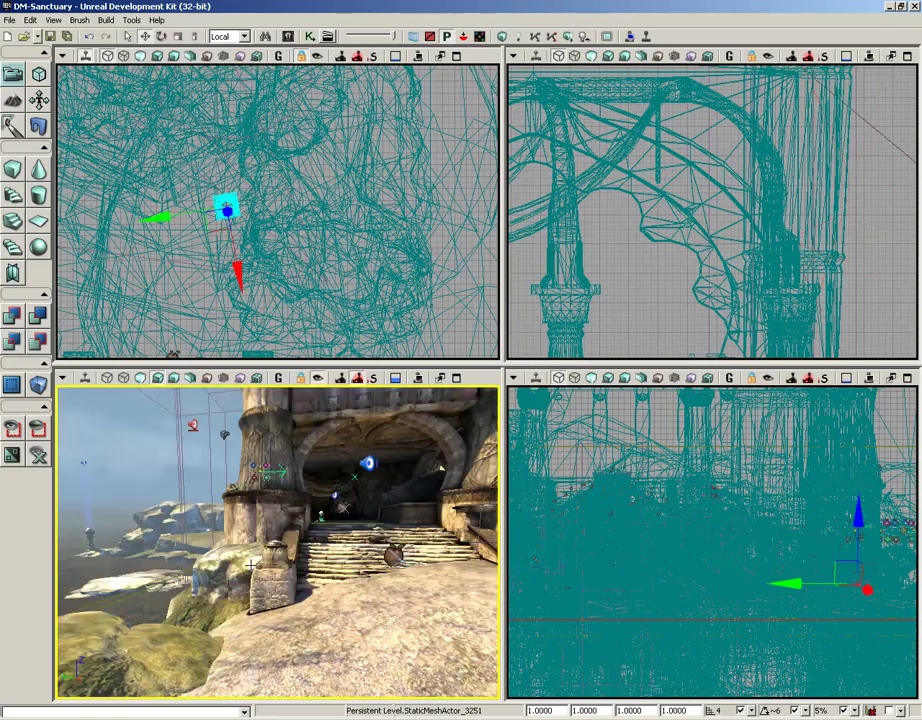
pyautogui.moveTo(272, 616); pyautogui.dragTo(225, 616, button='right')
pyautogui.press('w')
pyautogui.press('s')
pyautogui.press('w')
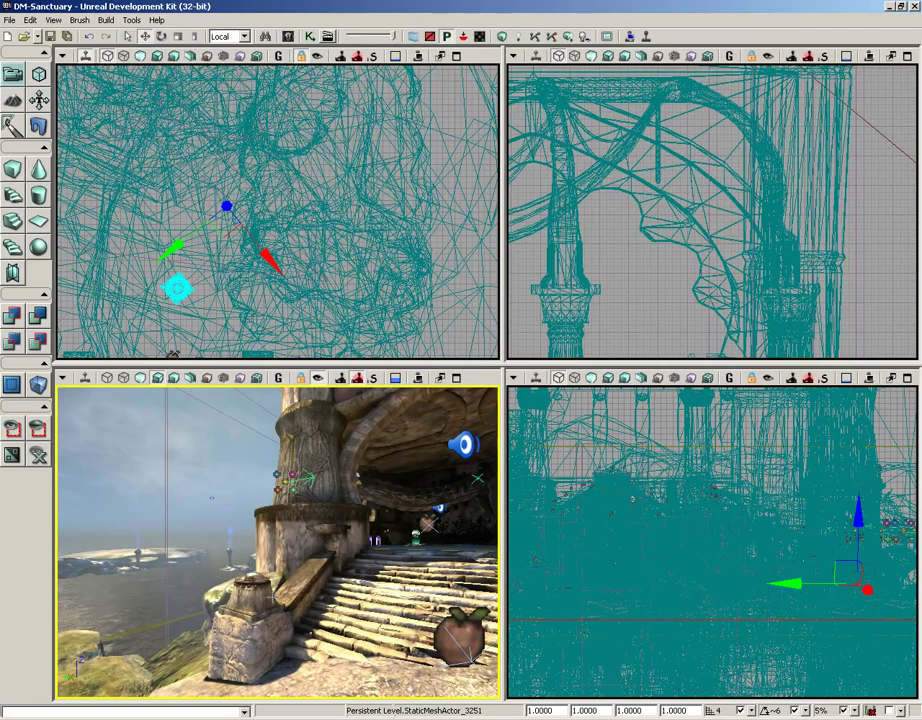
pyautogui.moveTo(273, 600)
pyautogui.mouseDown()
pyautogui.moveTo(350, 600)
pyautogui.moveTo(420, 550)
pyautogui.moveTo(415, 480)
pyautogui.moveTo(410, 540)
pyautogui.moveTo(400, 550)
pyautogui.moveTo(400, 515)
pyautogui.moveTo(356, 532)
pyautogui.mouseUp()
pyautogui.moveTo(316, 480); pyautogui.dragTo(346, 568)
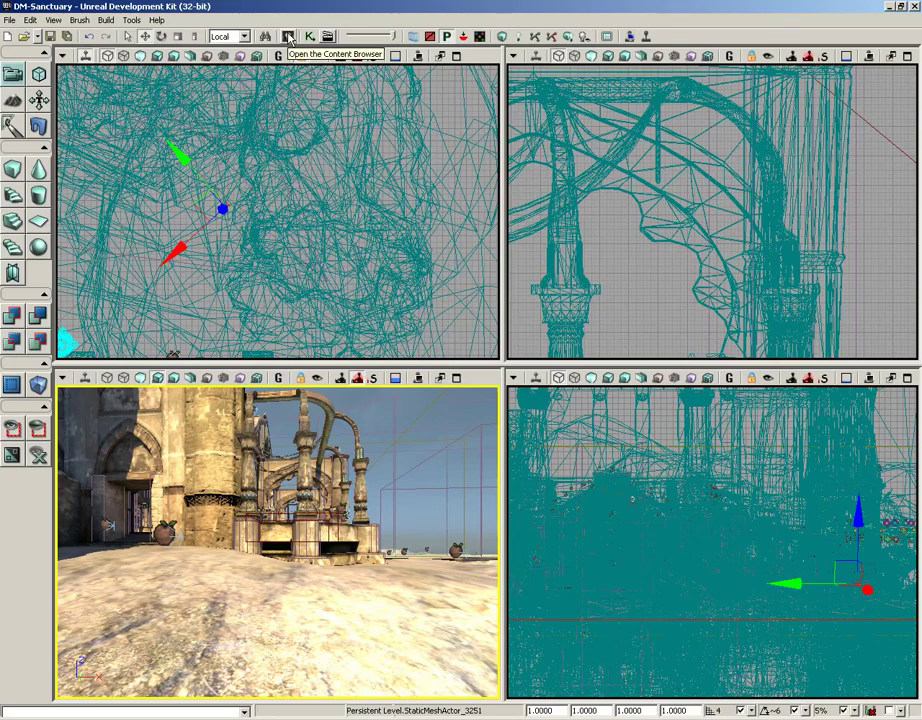
# Choose CameraActor in the Actor Classes browser as the class to place, and close the browser
pyautogui.click(57, 21)
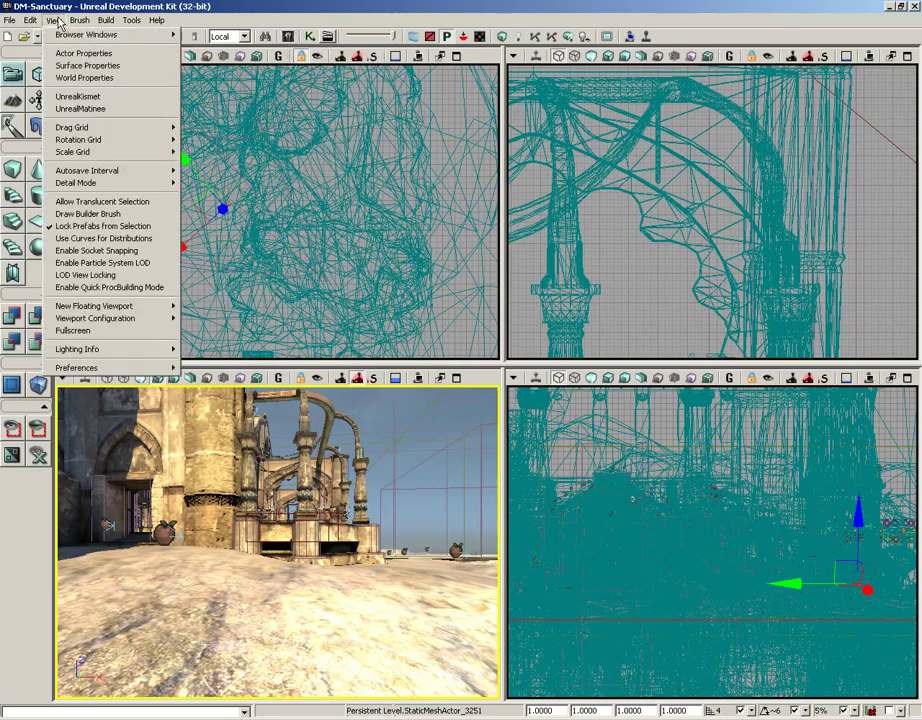
pyautogui.moveTo(60, 38)
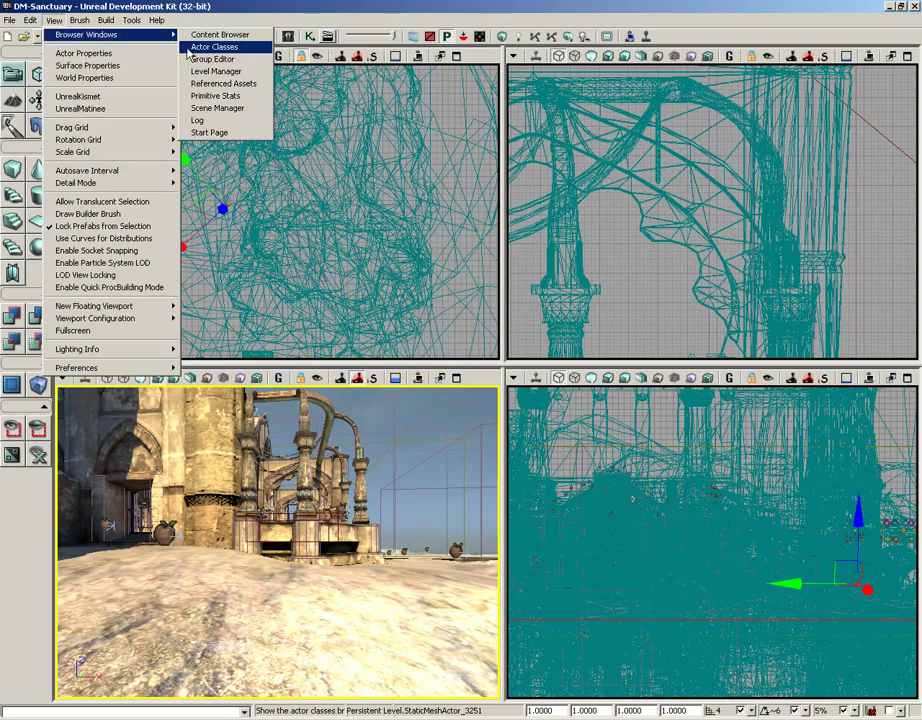
pyautogui.click(237, 48)
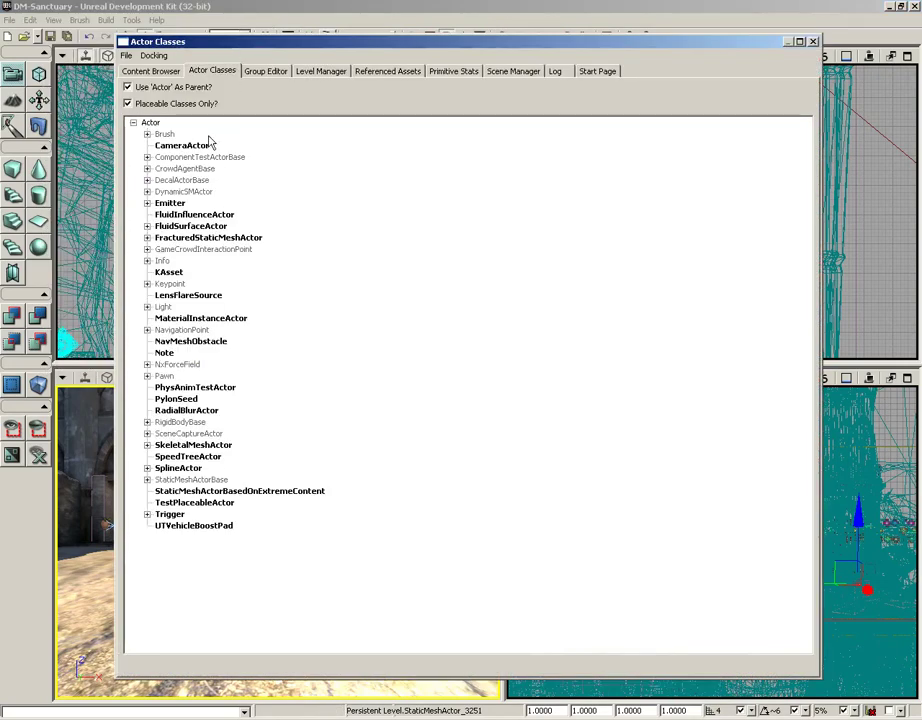
pyautogui.click(176, 147)
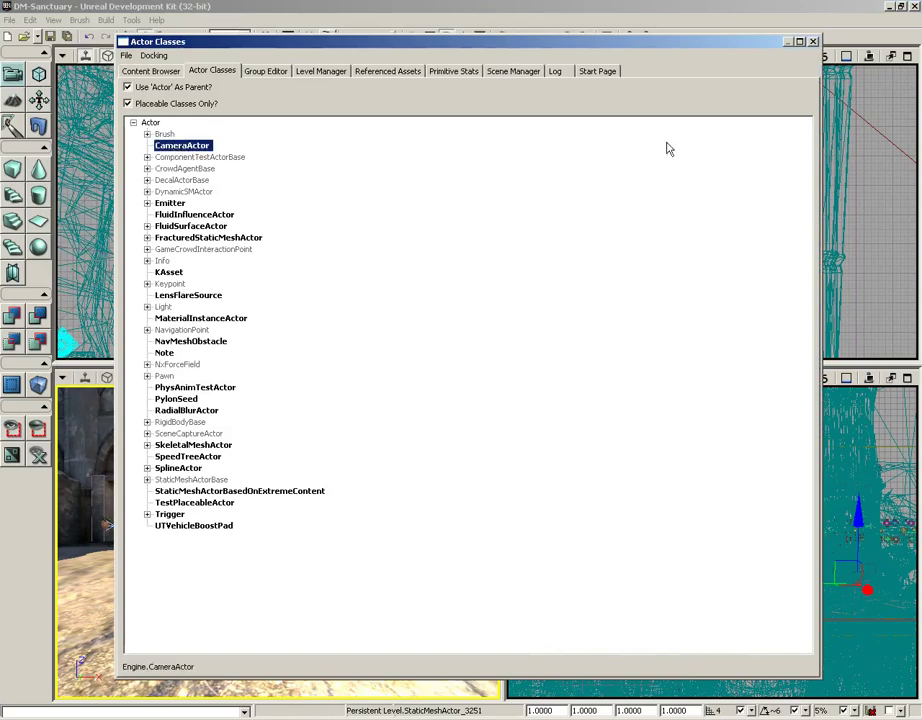
pyautogui.click(814, 43)
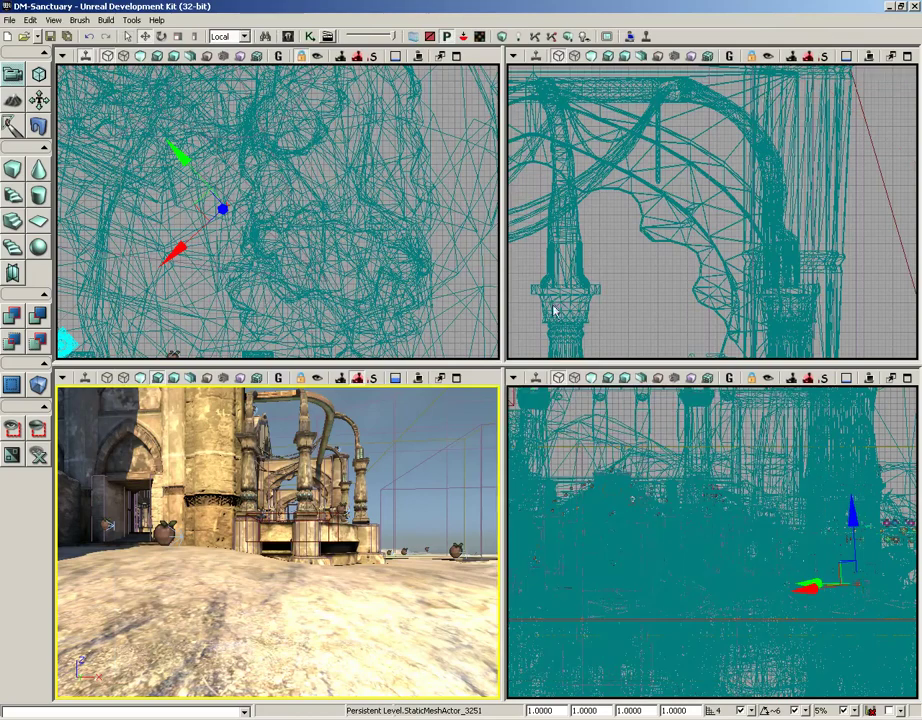
# Add a CameraActor on the sandy ground in front of the pillared pavilion
pyautogui.moveTo(271, 604); pyautogui.dragTo(248, 604, button='right')
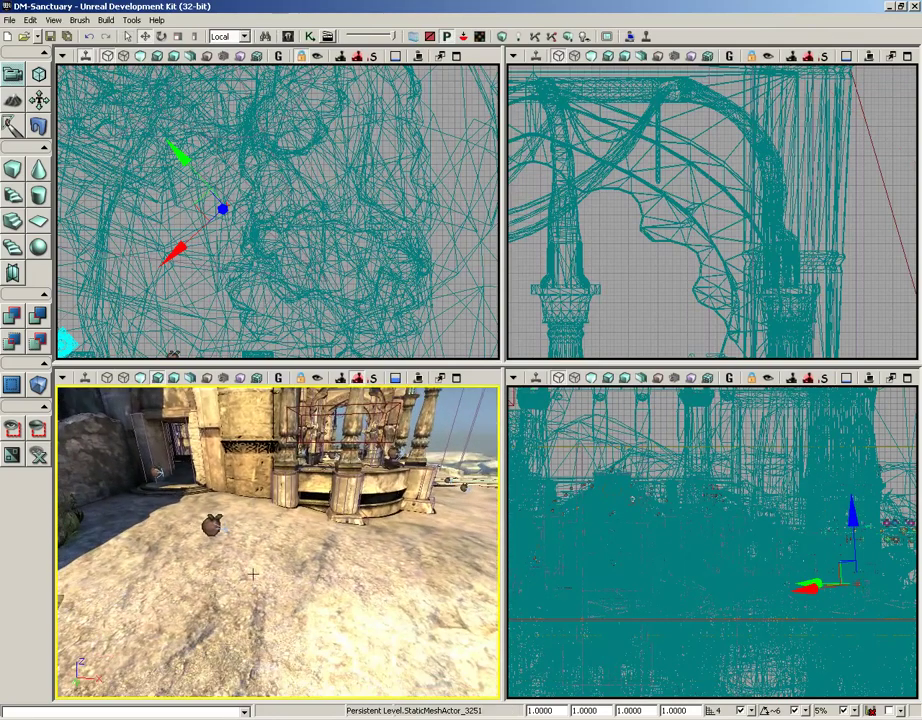
pyautogui.rightClick(253, 574)
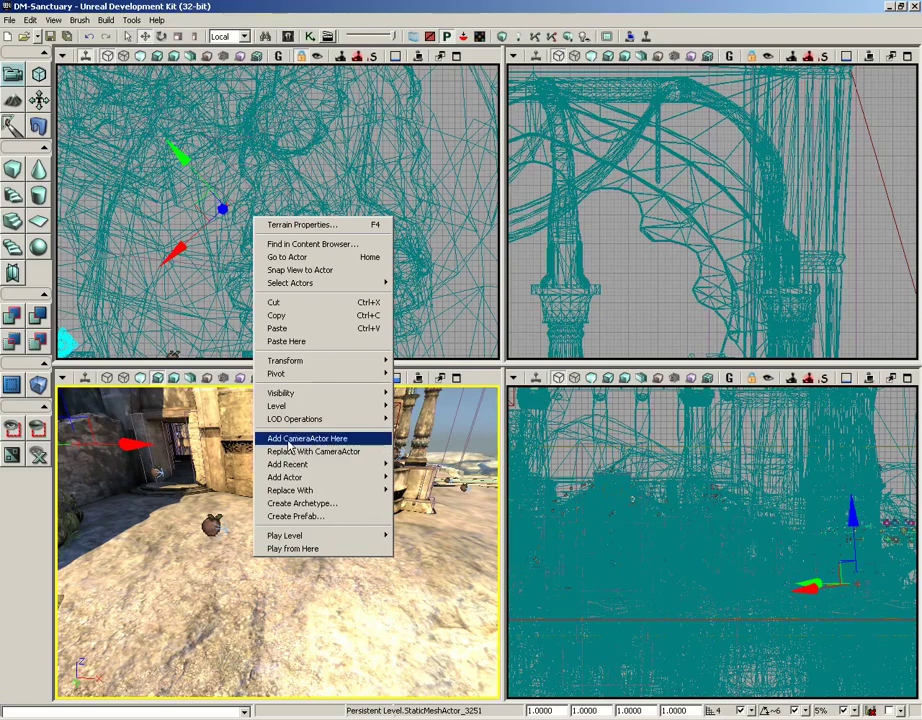
pyautogui.click(289, 446)
# Raise the new camera actor above the ground and switch to rotation mode
pyautogui.moveTo(291, 516); pyautogui.dragTo(283, 465)
pyautogui.moveTo(262, 573); pyautogui.dragTo(250, 430)
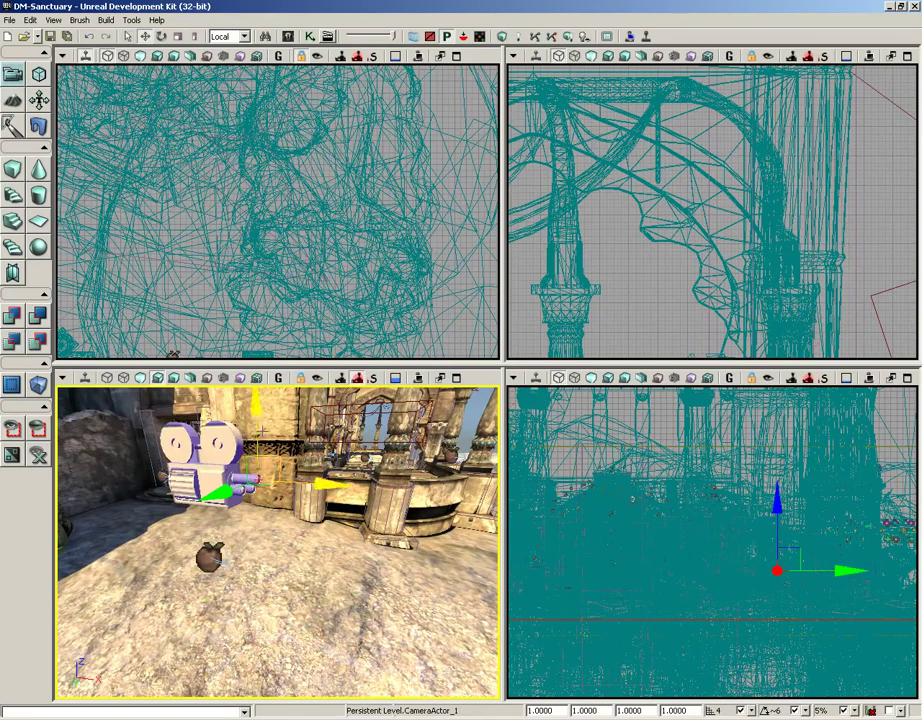
pyautogui.moveTo(265, 485); pyautogui.dragTo(195, 436)
pyautogui.press('space')
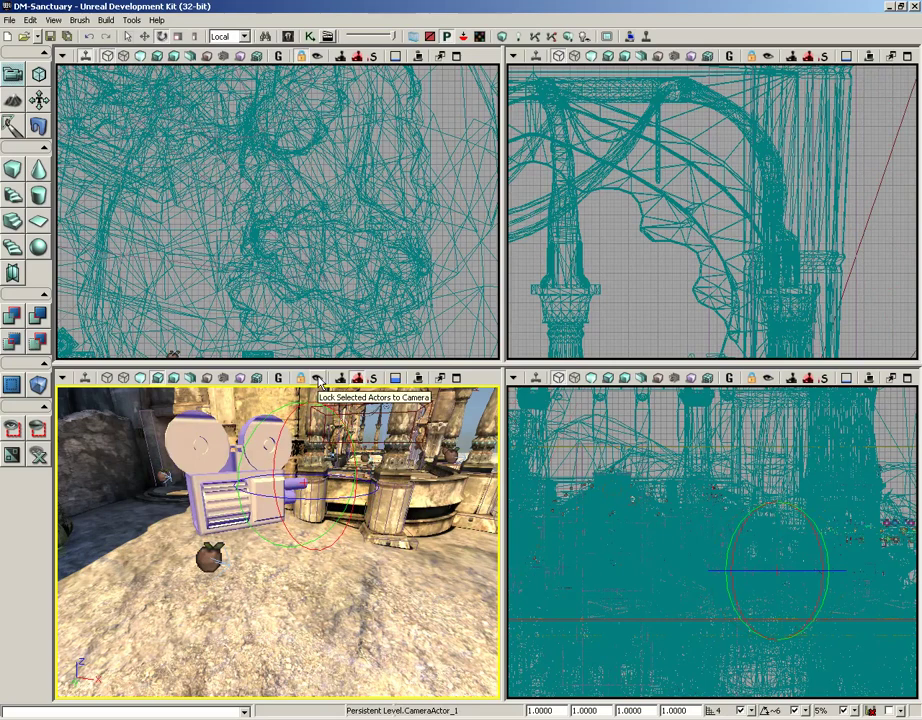
# Lock the camera actor to the perspective view and fly it out to look down on the round platform over the water
pyautogui.click(318, 379)
pyautogui.moveTo(205, 448); pyautogui.dragTo(205, 448, button='right')
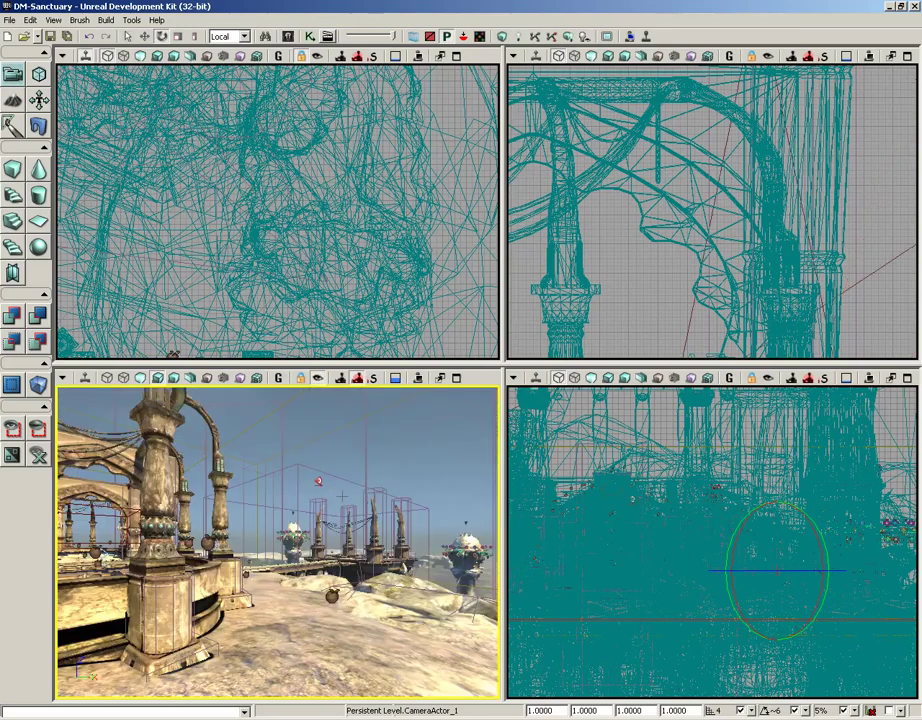
pyautogui.moveTo(285, 604); pyautogui.dragTo(358, 620, button='right')
pyautogui.moveTo(499, 386); pyautogui.dragTo(284, 589, button='right')
pyautogui.moveTo(284, 590)
pyautogui.mouseDown()
pyautogui.moveTo(284, 605)
pyautogui.moveTo(272, 597)
pyautogui.mouseUp()
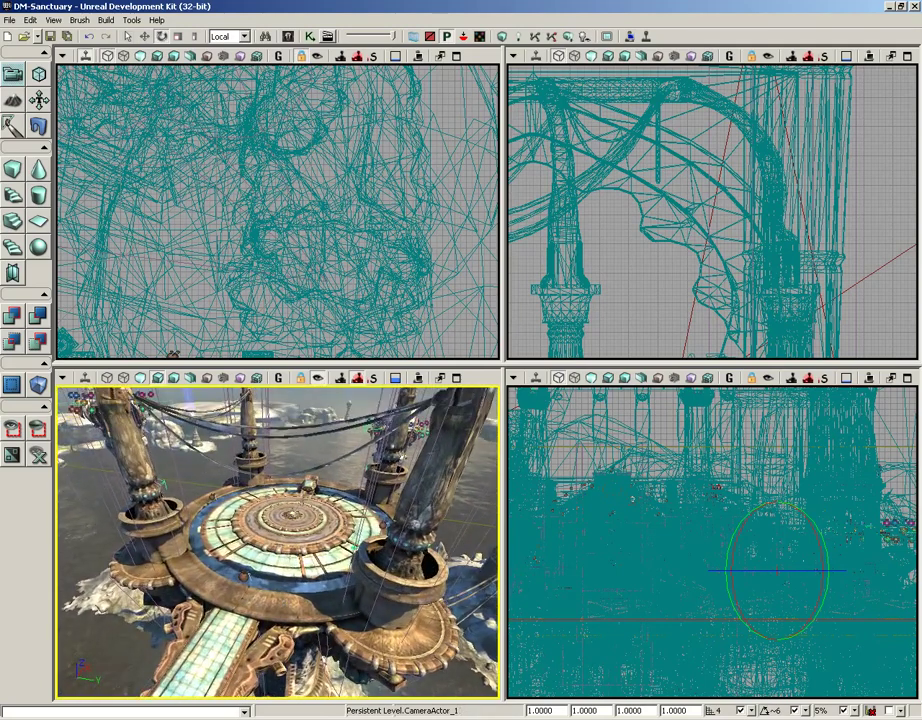
# Unlock the camera actor from the view and move back to see it above the water near the platform
pyautogui.click(318, 380)
pyautogui.moveTo(304, 430); pyautogui.dragTo(390, 544)
pyautogui.moveTo(307, 429); pyautogui.dragTo(350, 450, button='right')
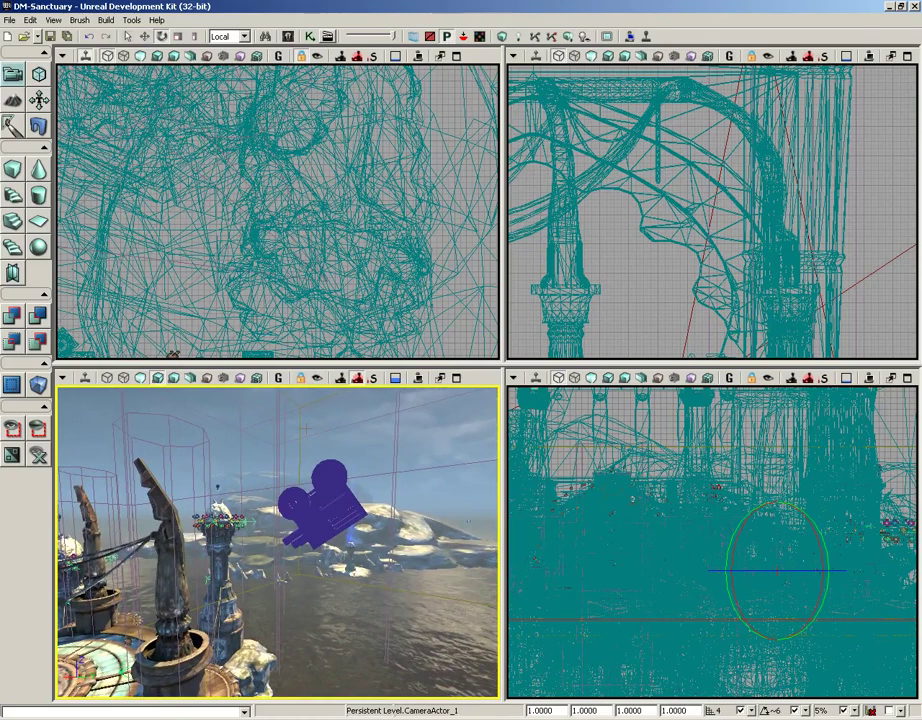